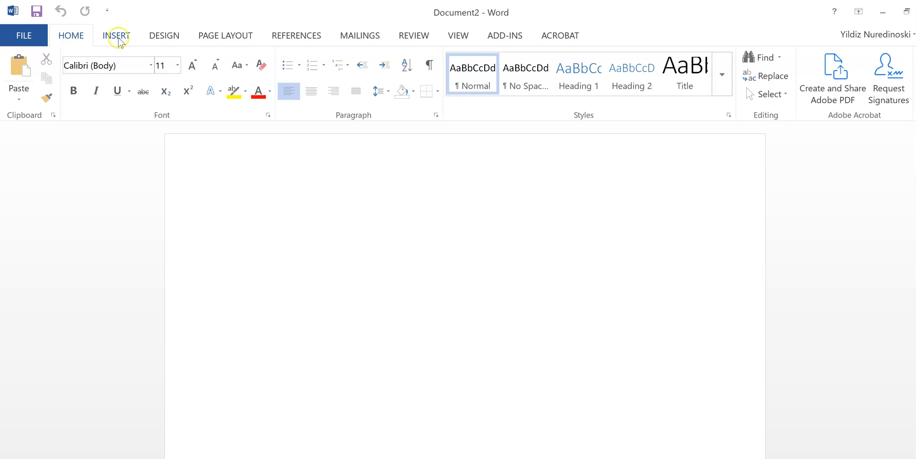
- Add the Blank header design from the Insert tab's Header gallery, leaving a [Type here] placeholder
click(118, 39)
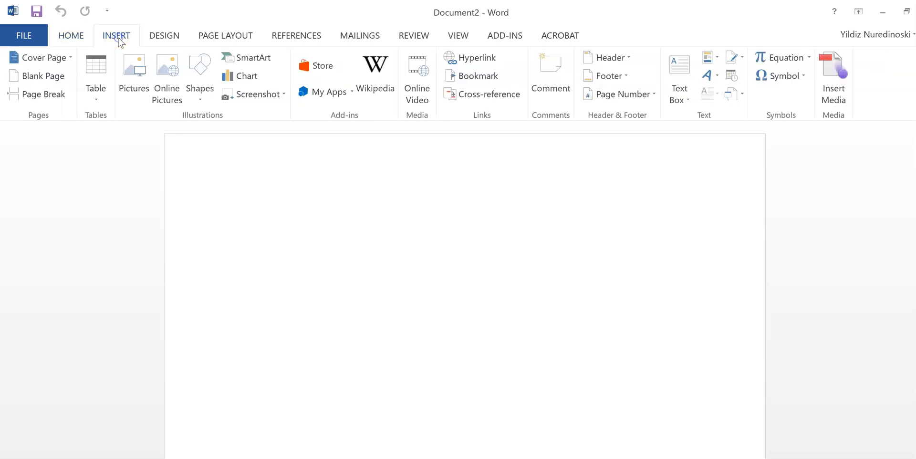
click(608, 58)
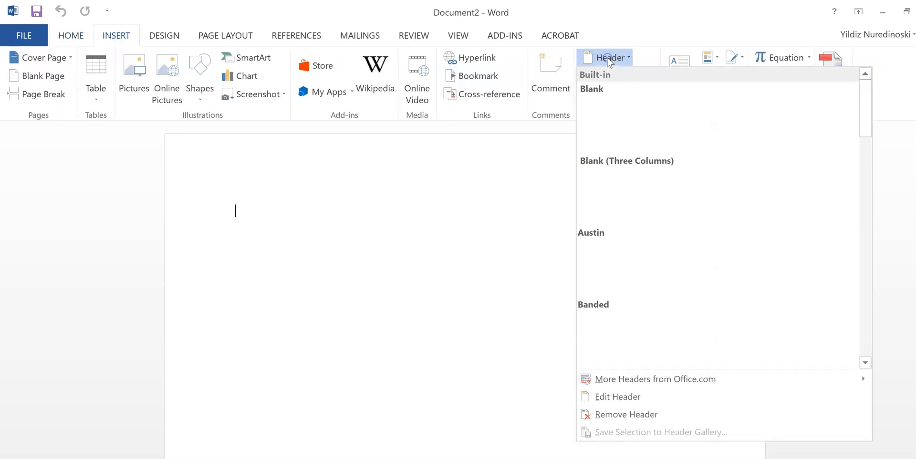
click(612, 103)
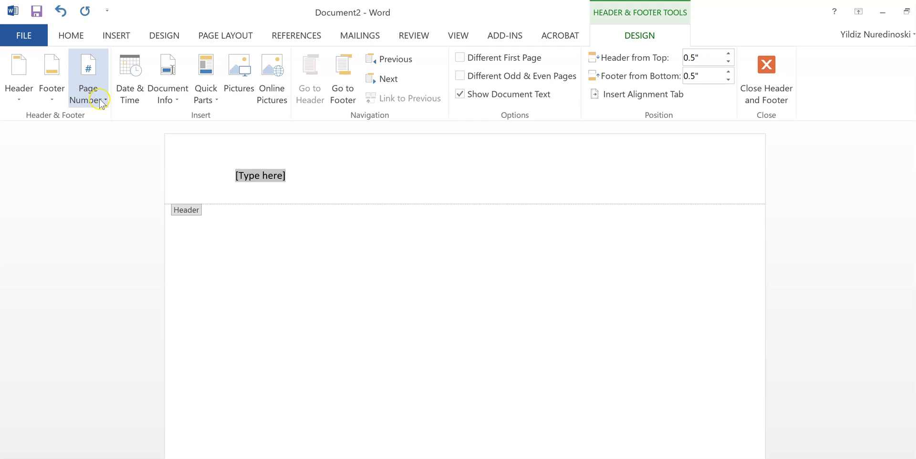
- Add a Plain Number 3 page number, prefix it with 'Last name', and close the header
click(106, 100)
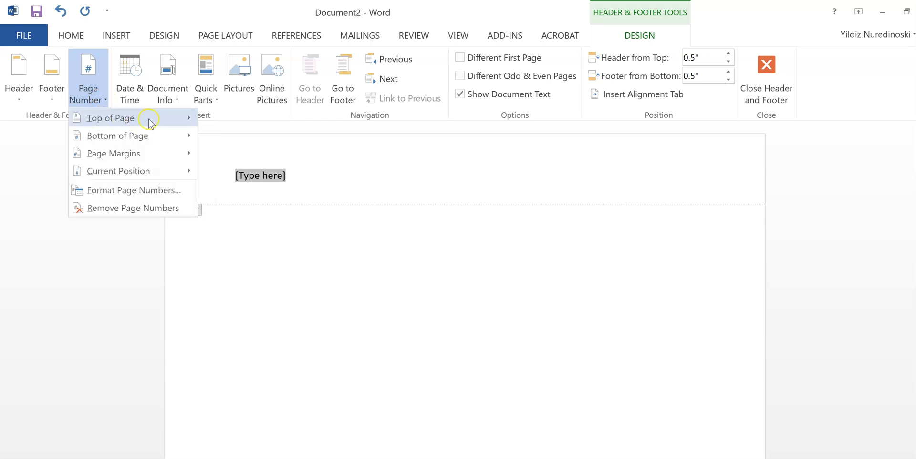
mouse_move(145, 123)
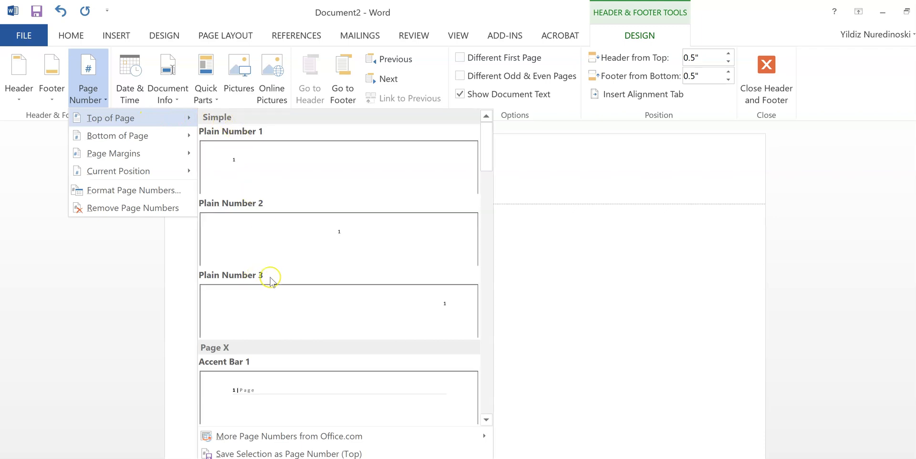
click(387, 302)
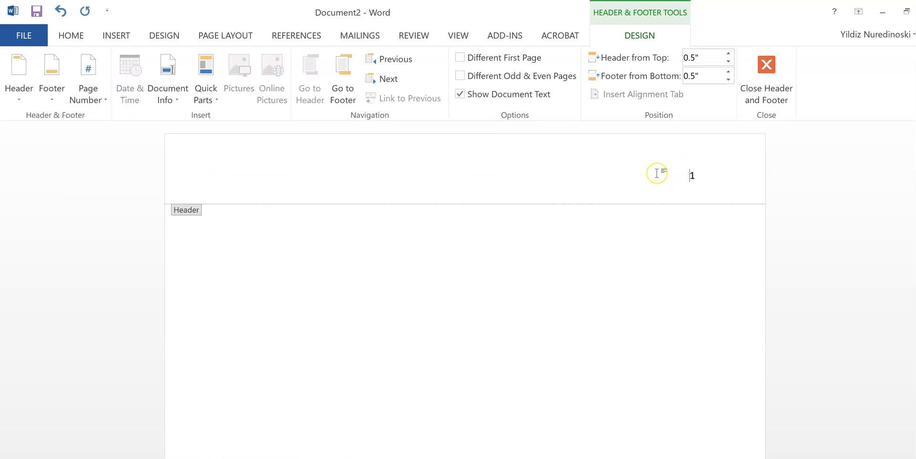
text(Last name)
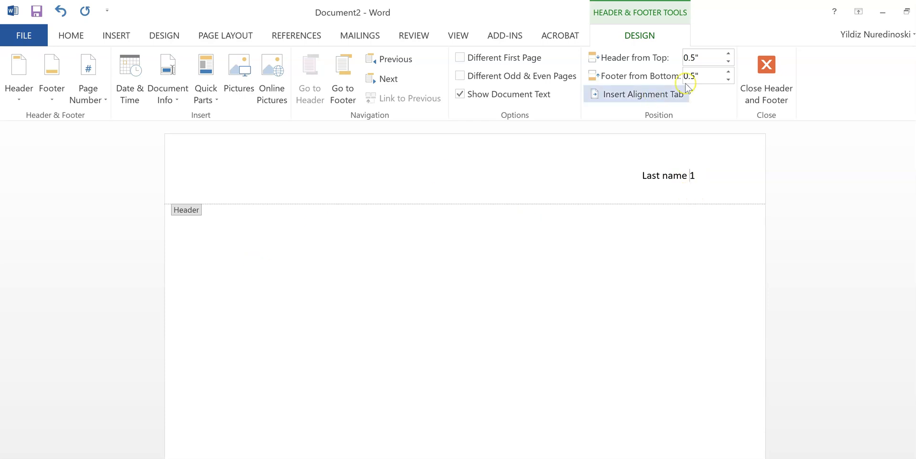
click(769, 69)
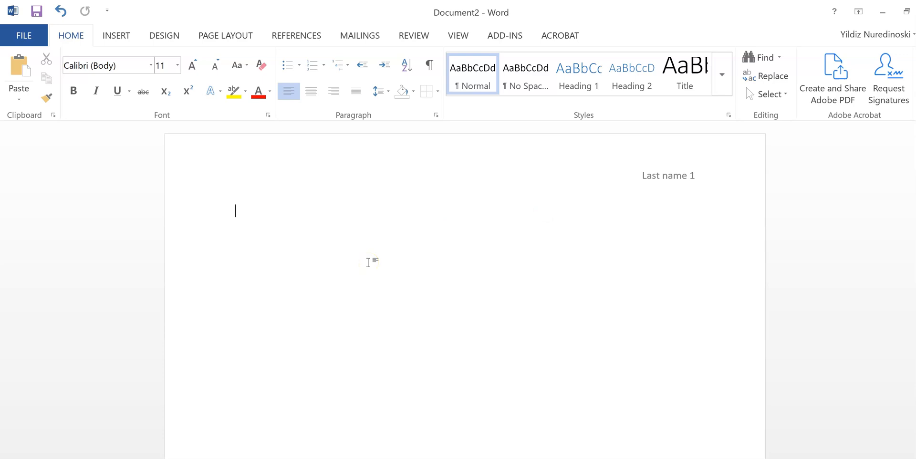
- Type the heading lines: student's name, instructor's name, 'ENGL 101: 03' and 'September 21, 2020'
text(Jane Doe)
key(Return)
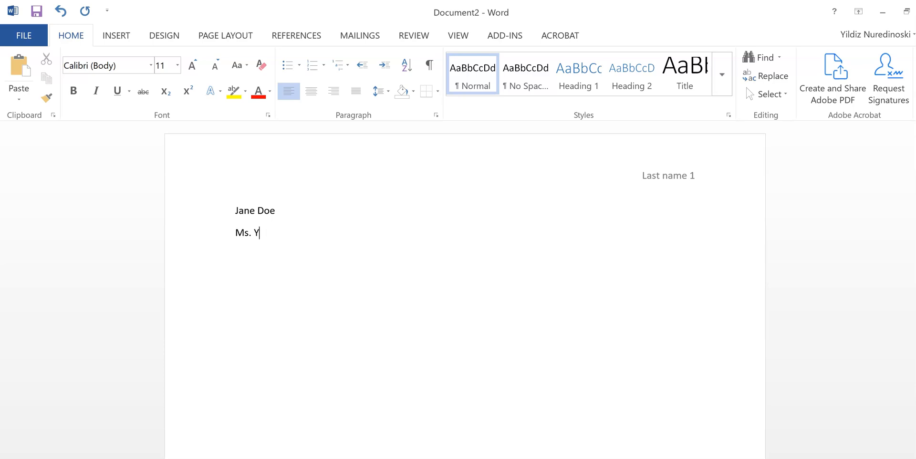
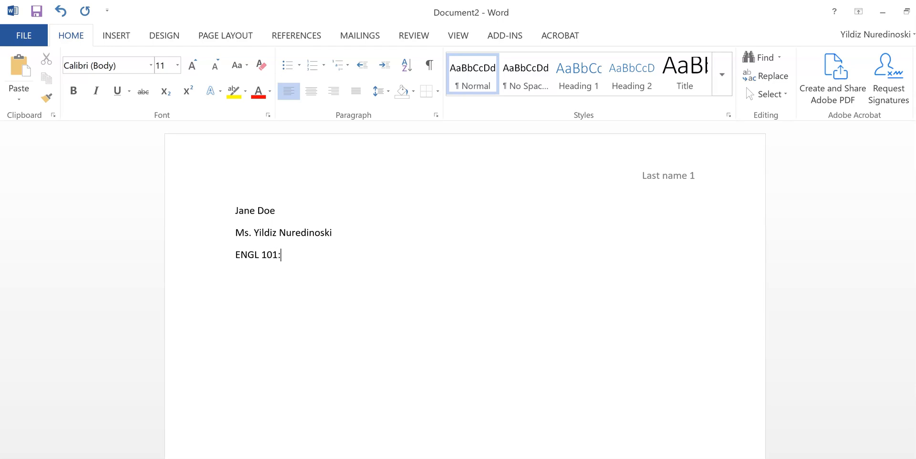
text(03)
text(Sep)
text(tember )
text(21)
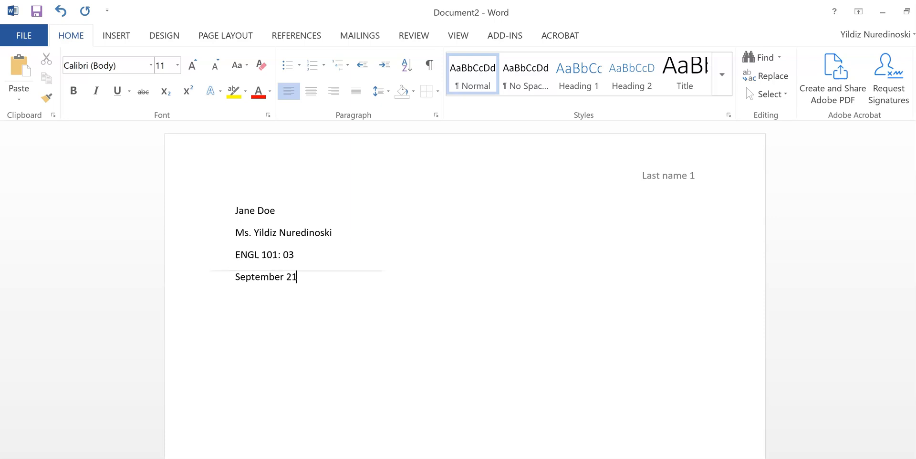
text(, 2020)
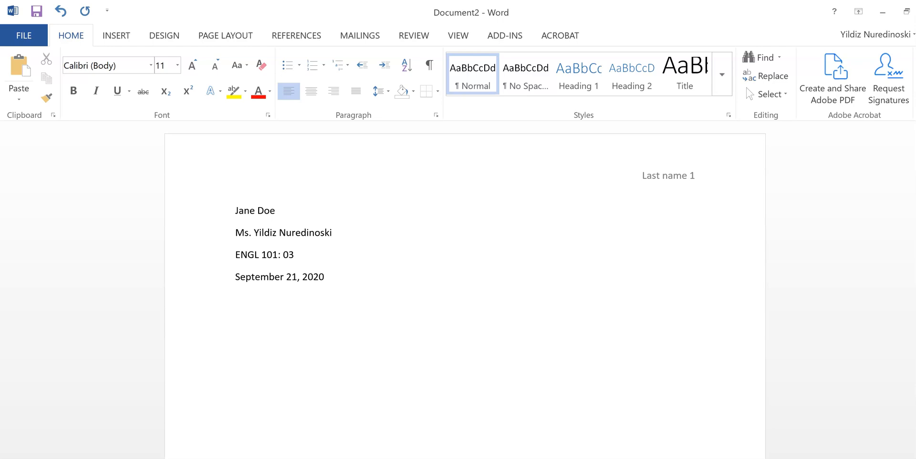
- Add a centred 'Title' line, then an indented left-aligned paragraph starting 'This is my introduction'
click(310, 91)
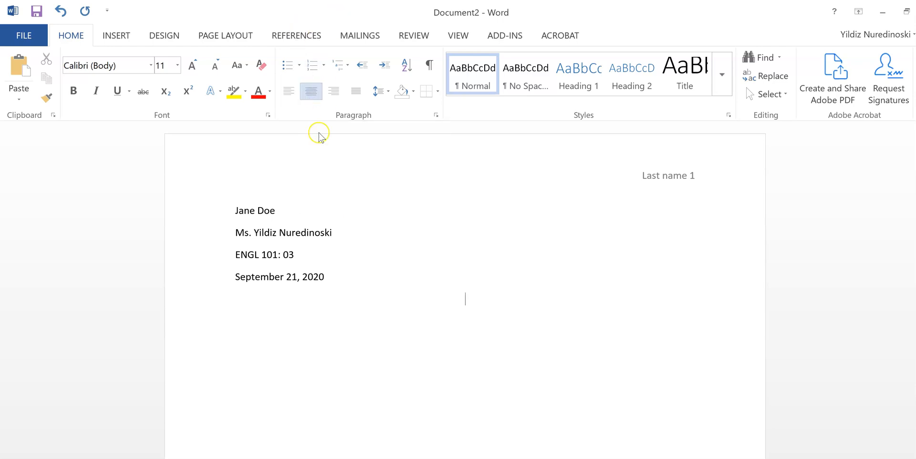
text(Title)
click(290, 92)
click(289, 92)
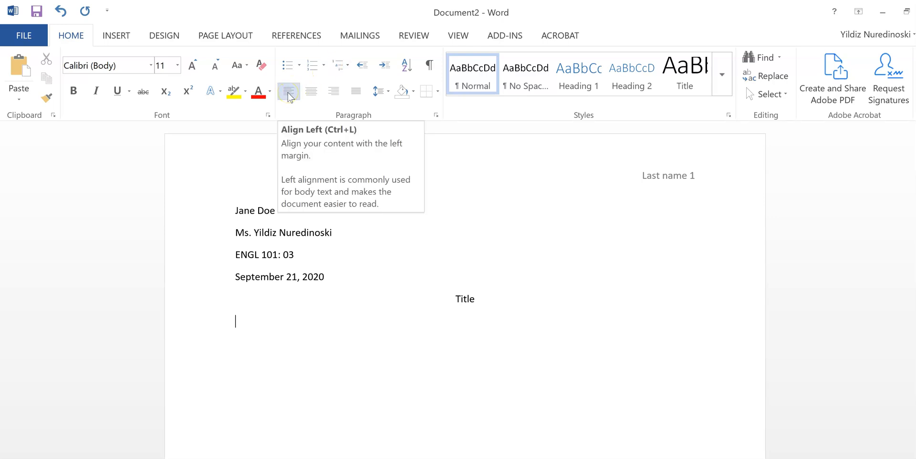
key(Tab)
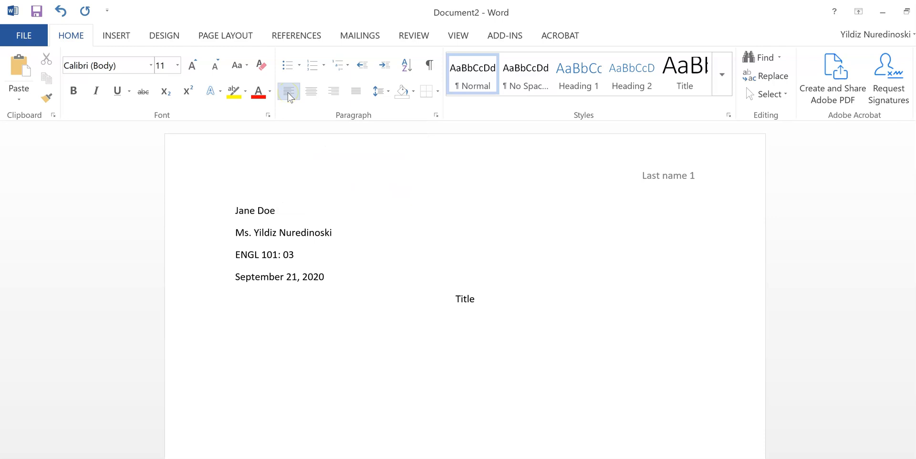
text(This is my introduction)
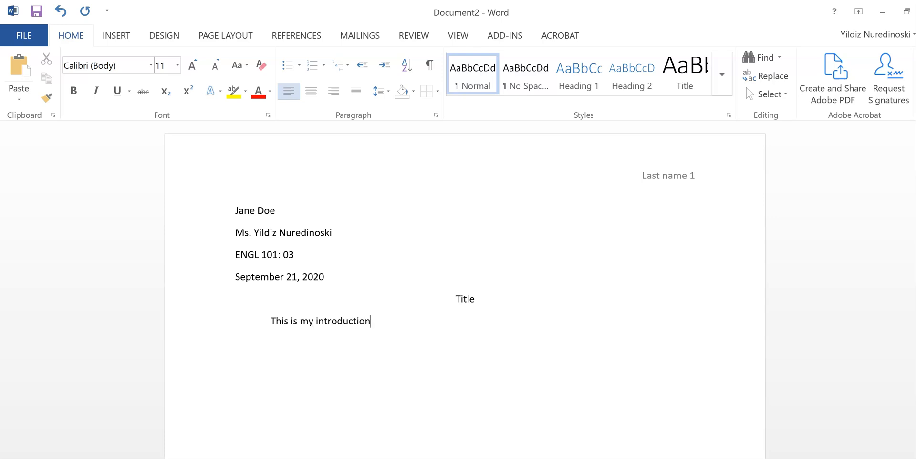
text( slkjdfljslkdjflksjdlkfjlksdjlkfj)
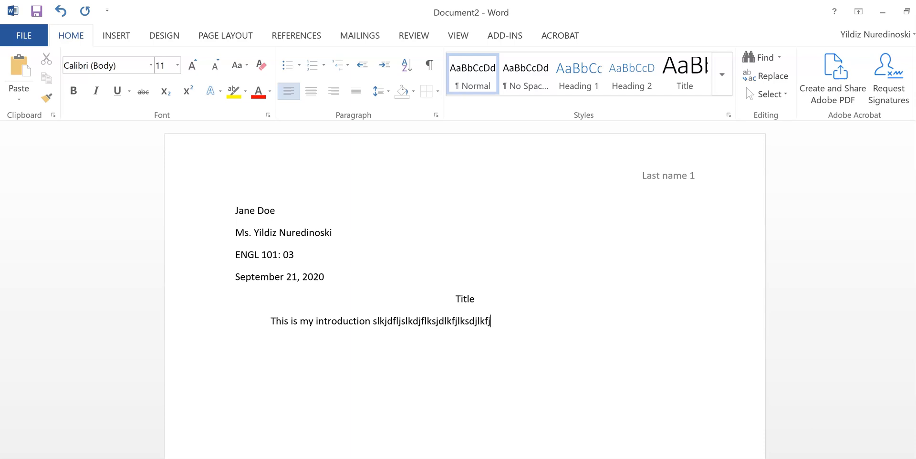
text(lksjdlkfjlksdjlkfjlksjdlkfjlsdjf  )
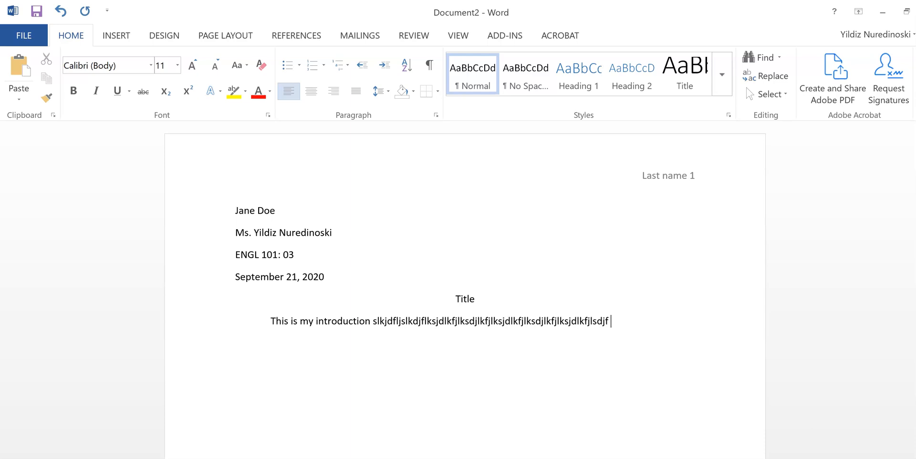
text(sldkjfljsdlkfjlksjdlkfjlsdjlkf)
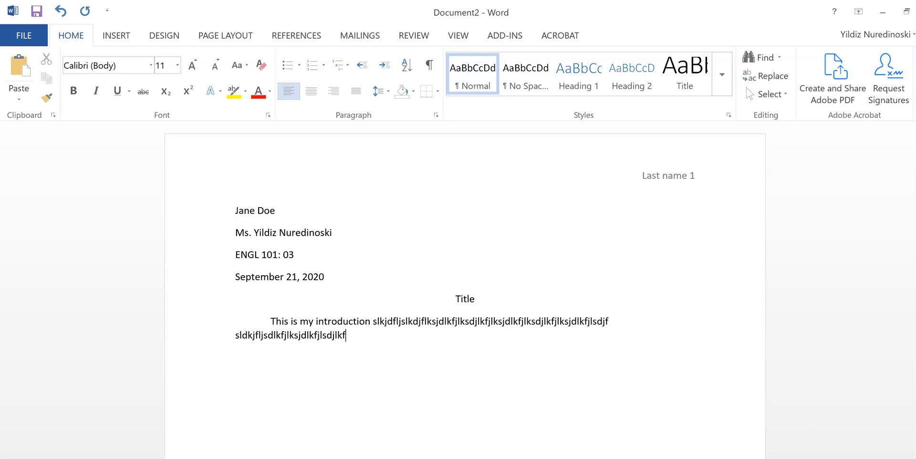
text( sdklfjlsjdlfjsldjfljskljdfklj)
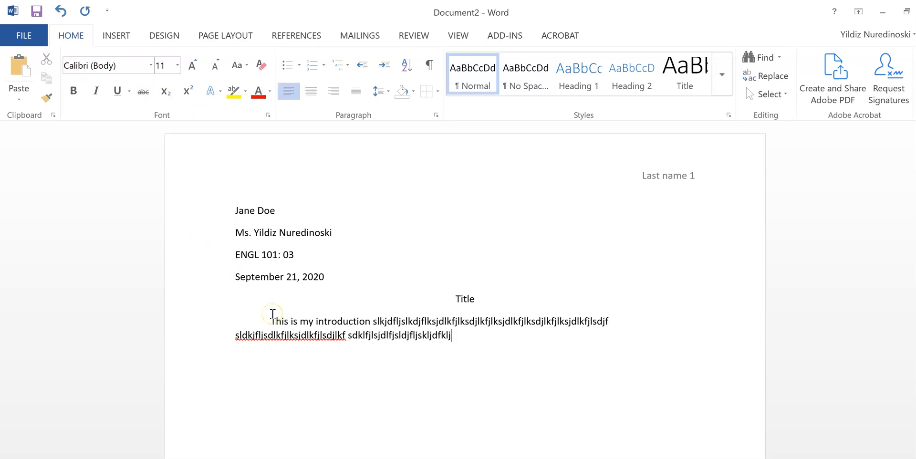
- Set the introduction paragraph's line spacing to Double in the Paragraph dialog
drag(272, 315, 280, 340)
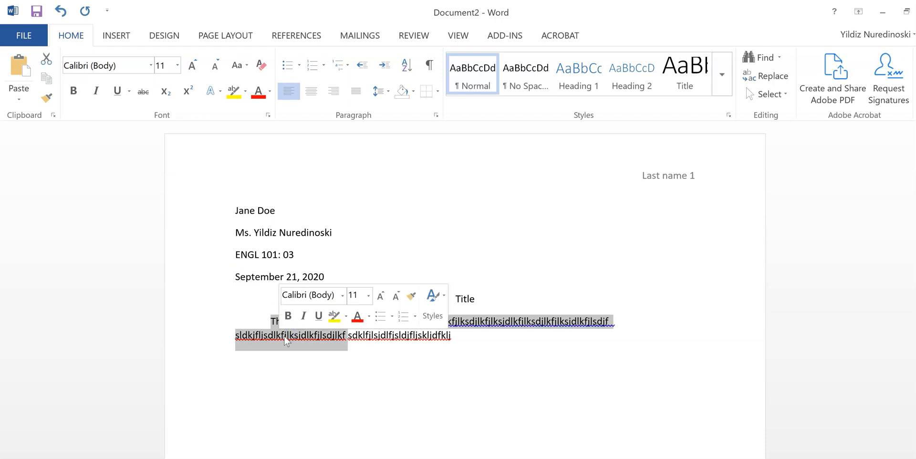
right_click(285, 336)
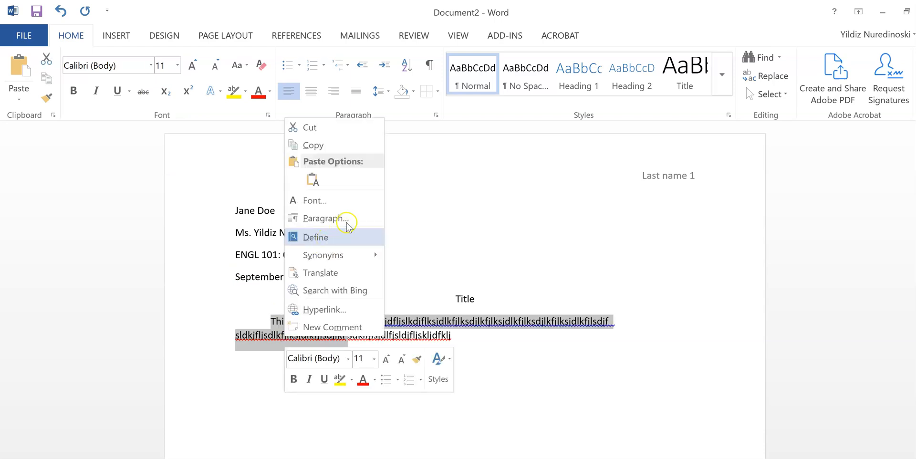
click(352, 215)
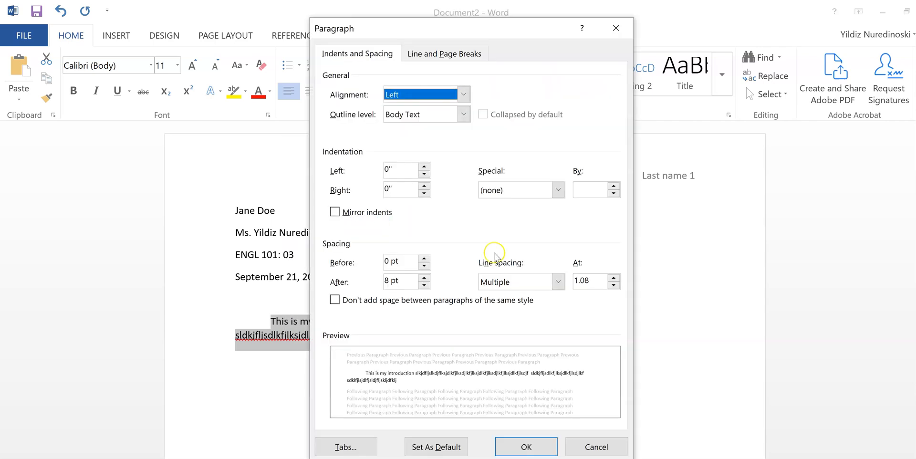
click(538, 283)
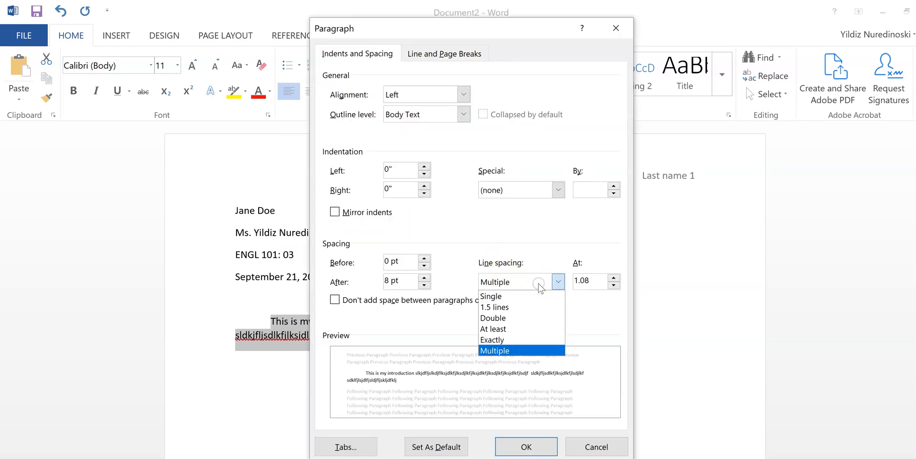
click(508, 318)
click(534, 447)
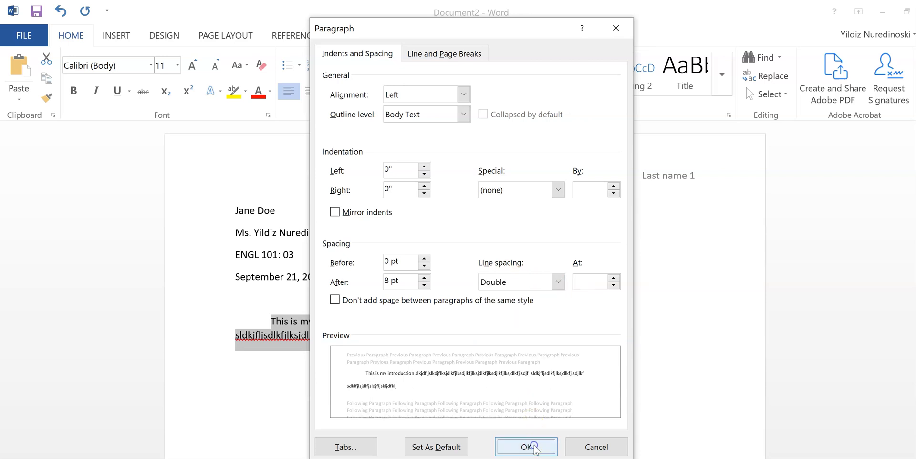
click(492, 370)
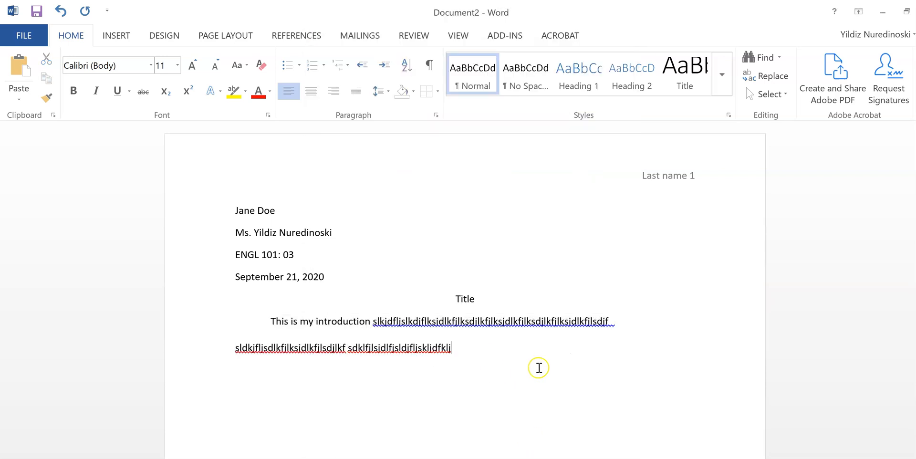
scroll(539, 368, down, 1)
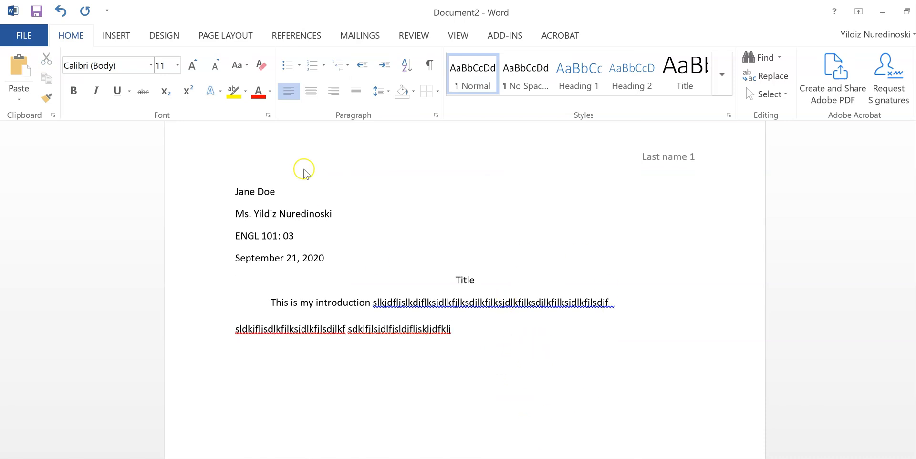
- Insert a page break after the introduction, creating a second page headed 'Last name 2'
click(117, 37)
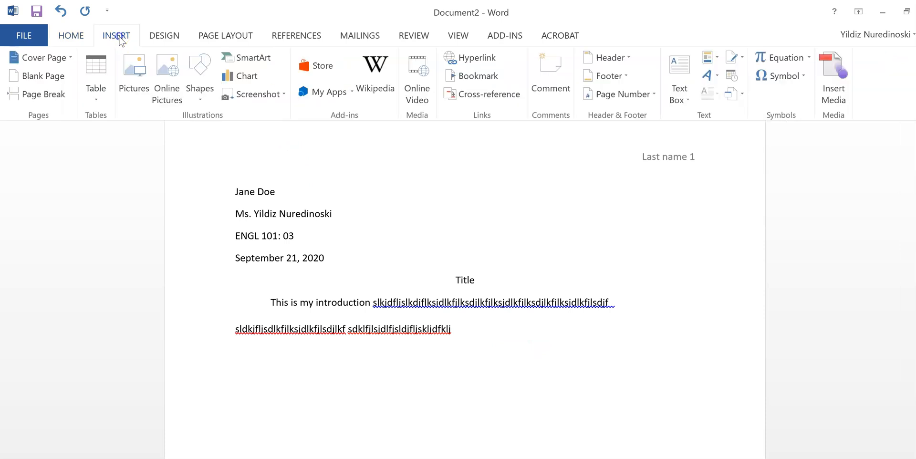
click(54, 95)
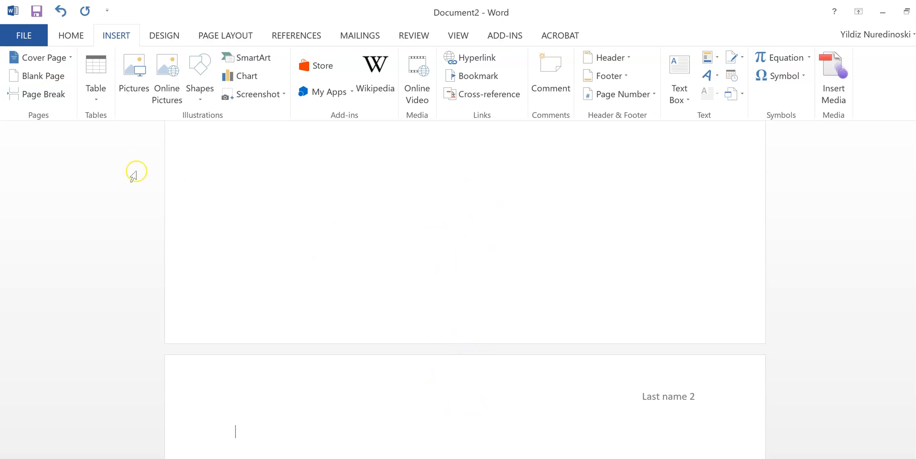
click(77, 36)
- Type a centred 'Works Cited' heading at the top of the second page
click(311, 91)
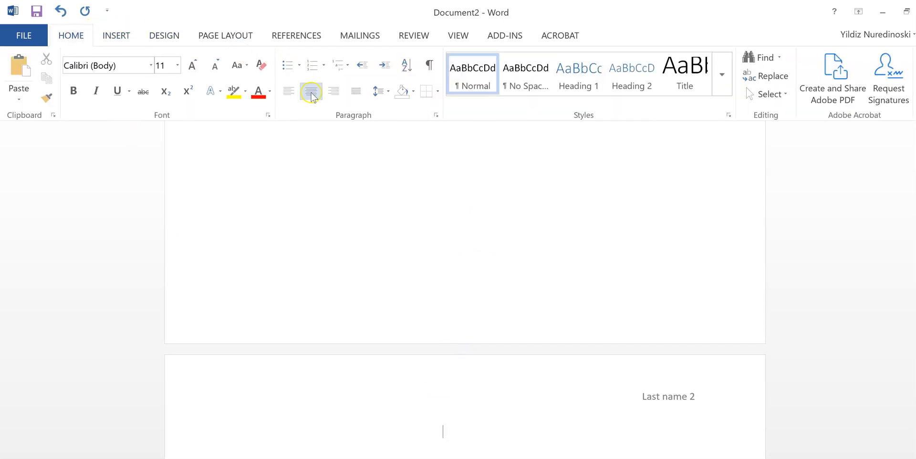
text(Wor)
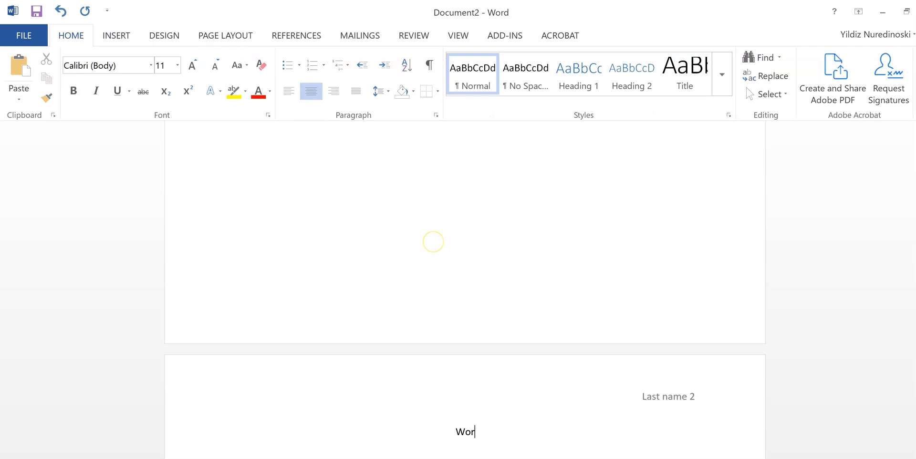
text(ks Cited)
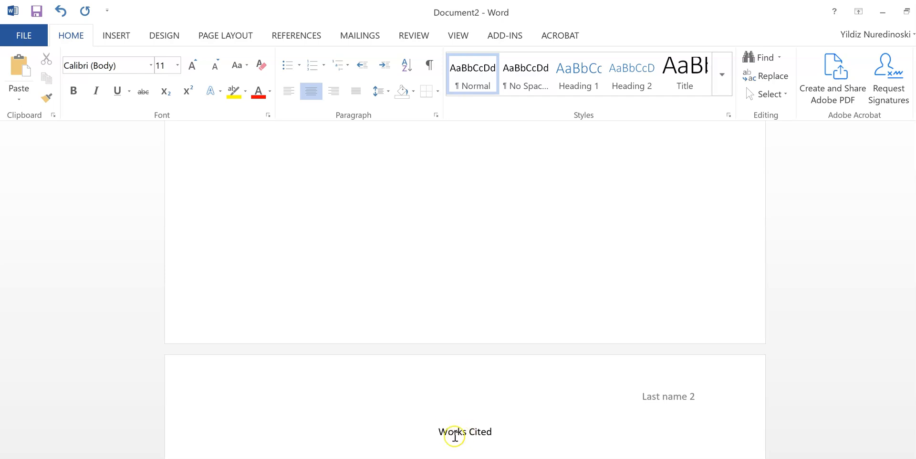
scroll(562, 373, down, 3)
scroll(562, 373, down, 2)
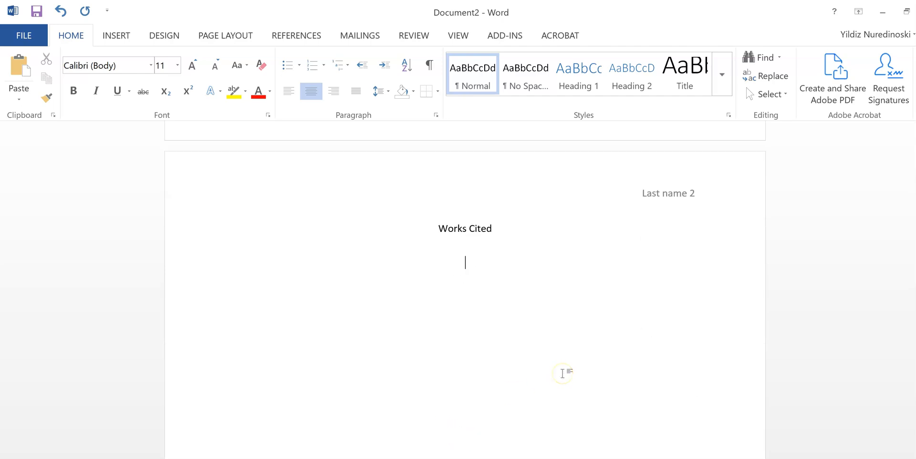